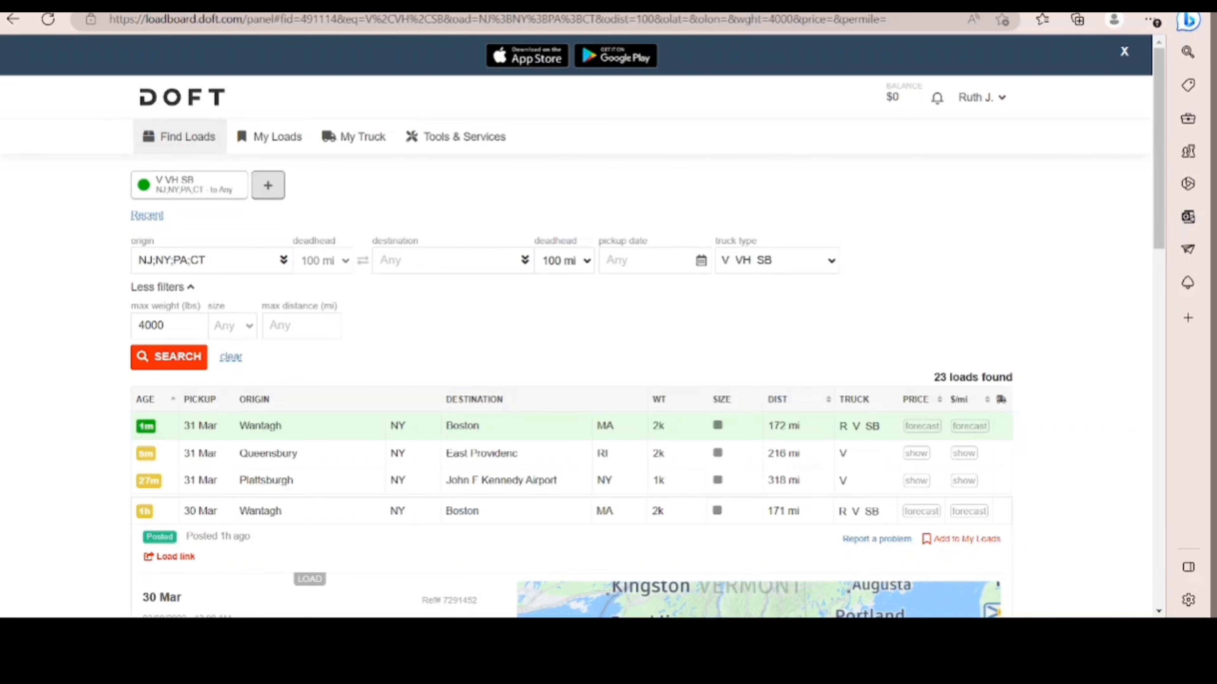
Review the truck type filter list and close it without changes.
scroll(920, 265, "down", 13)
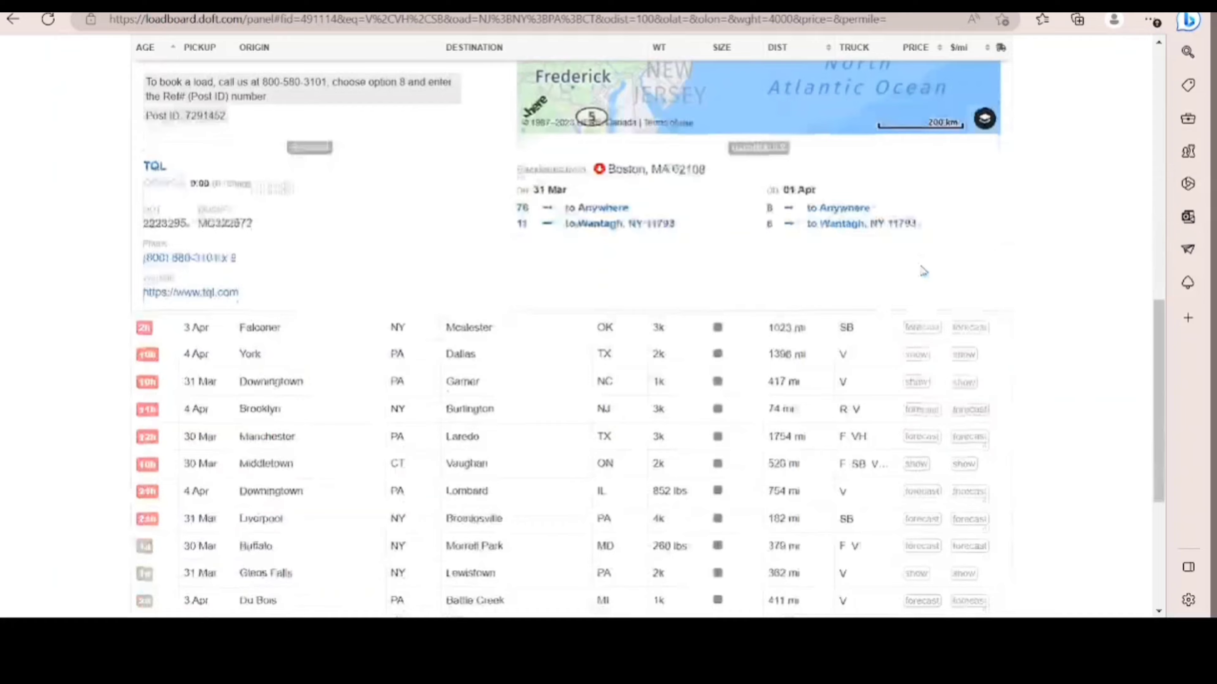
scroll(920, 266, "up", 13)
scroll(920, 271, "down", 1)
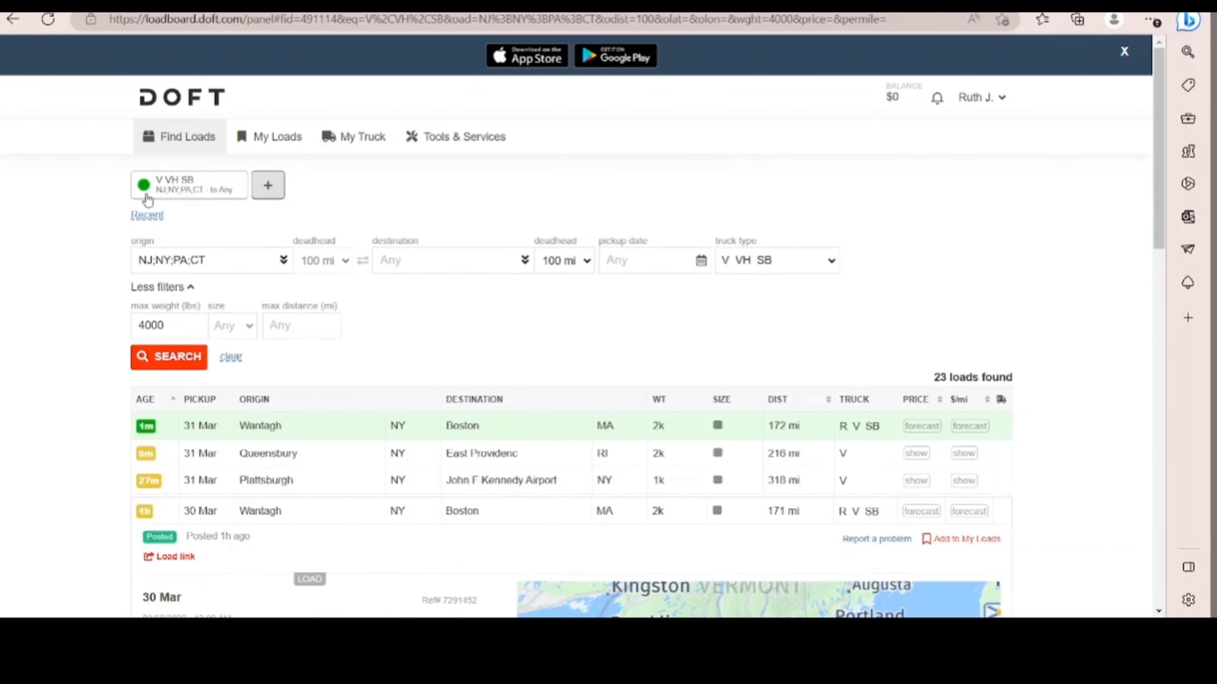
left_click(791, 263)
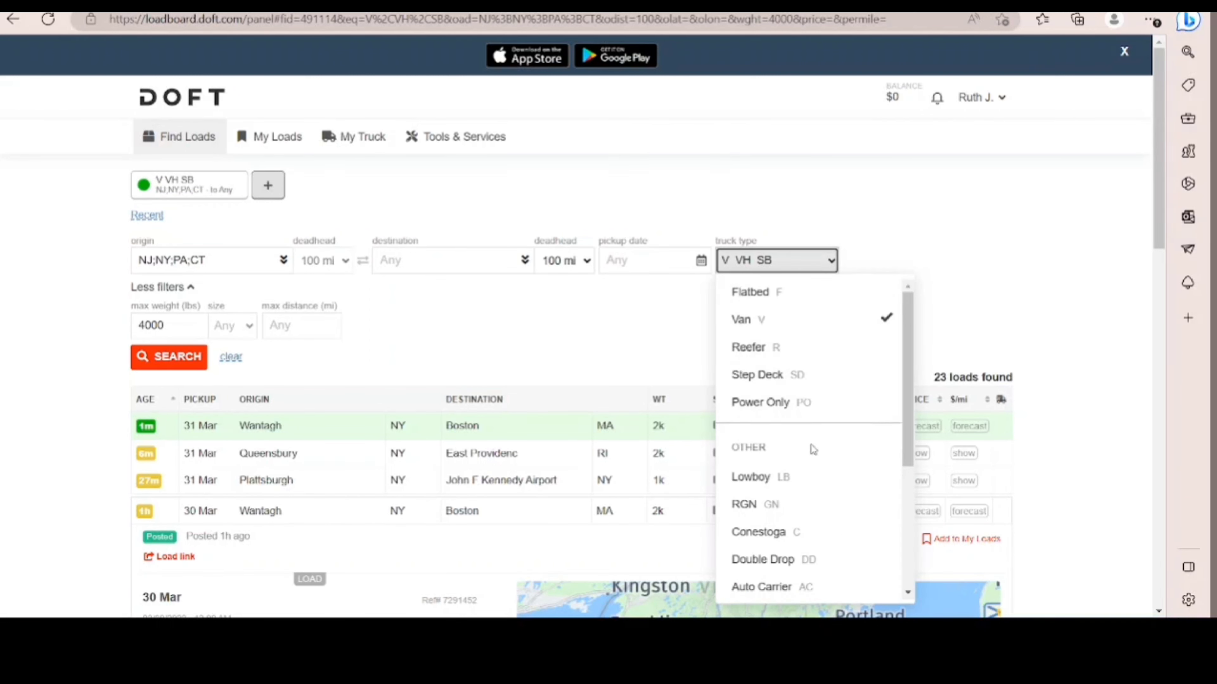
scroll(812, 451, "down", 1)
scroll(813, 450, "up", 1)
scroll(820, 387, "down", 8)
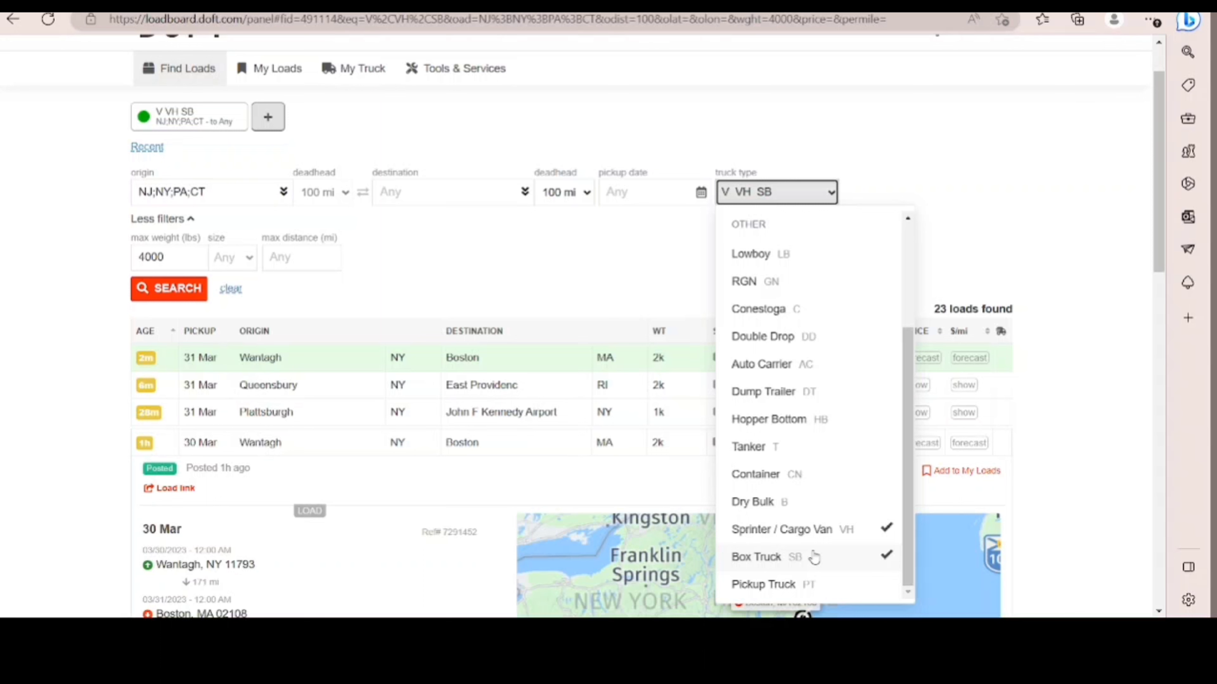
scroll(849, 371, "up", 5)
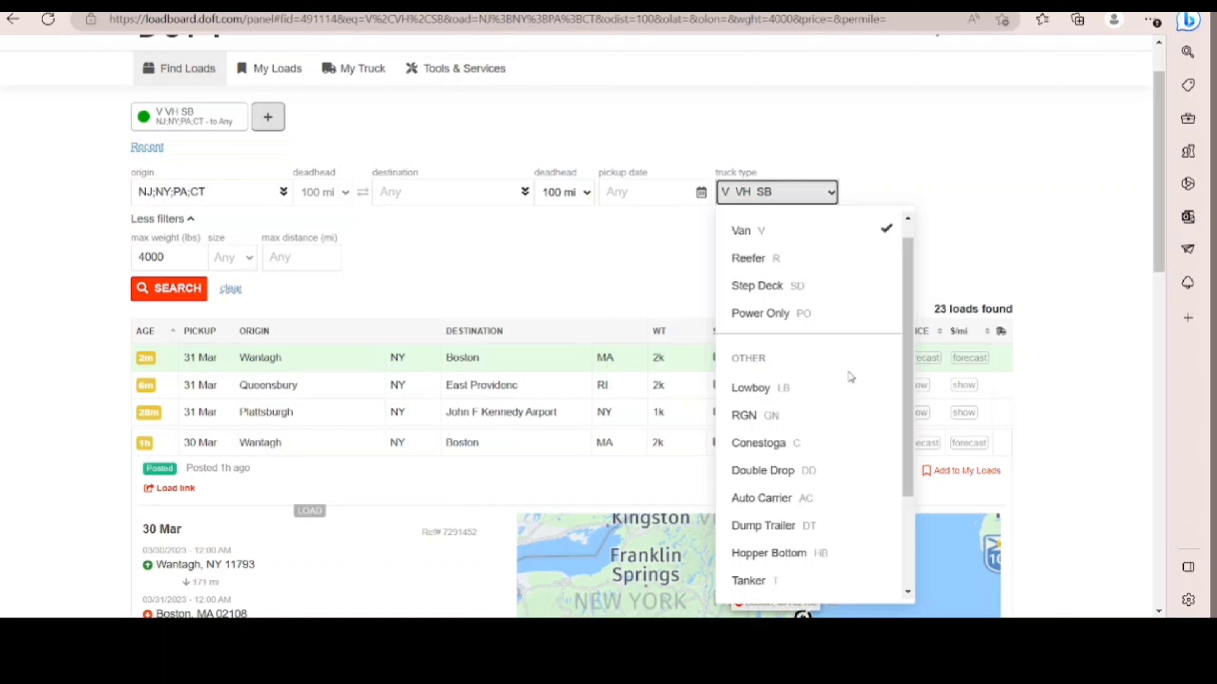
left_click(1020, 224)
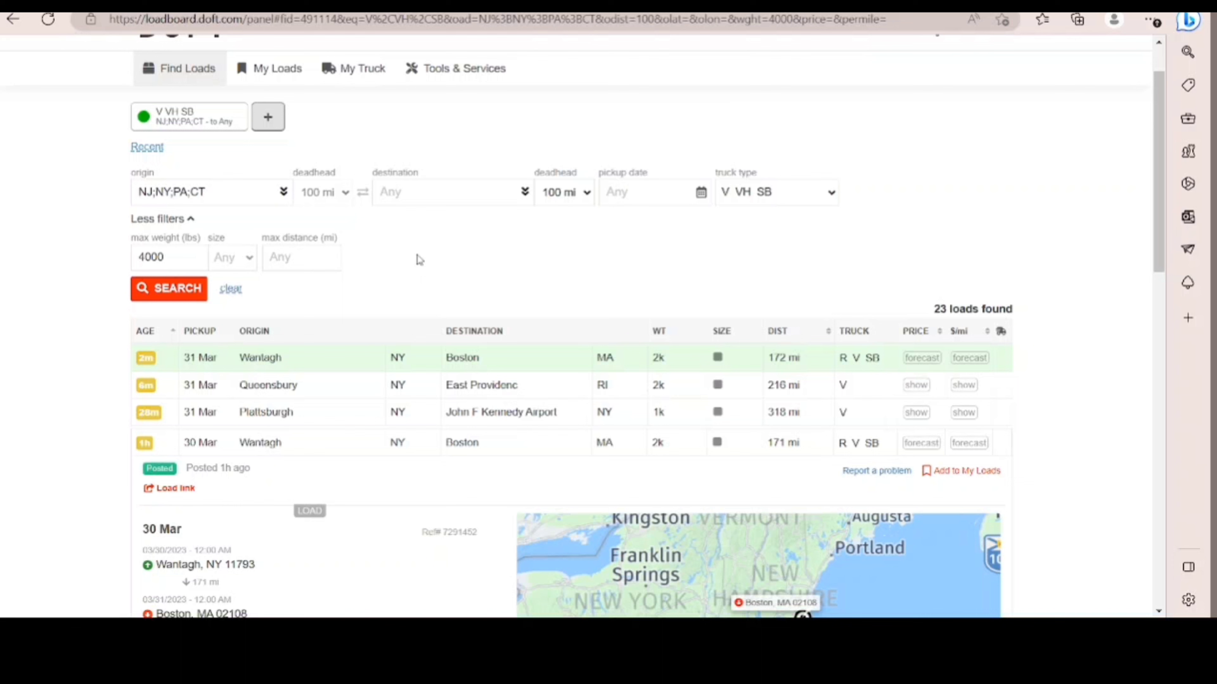
Reopen the 30 Mar Wantagh–Boston load and read its details and route map (229 mi, $111 fuel).
scroll(420, 259, "up", 2)
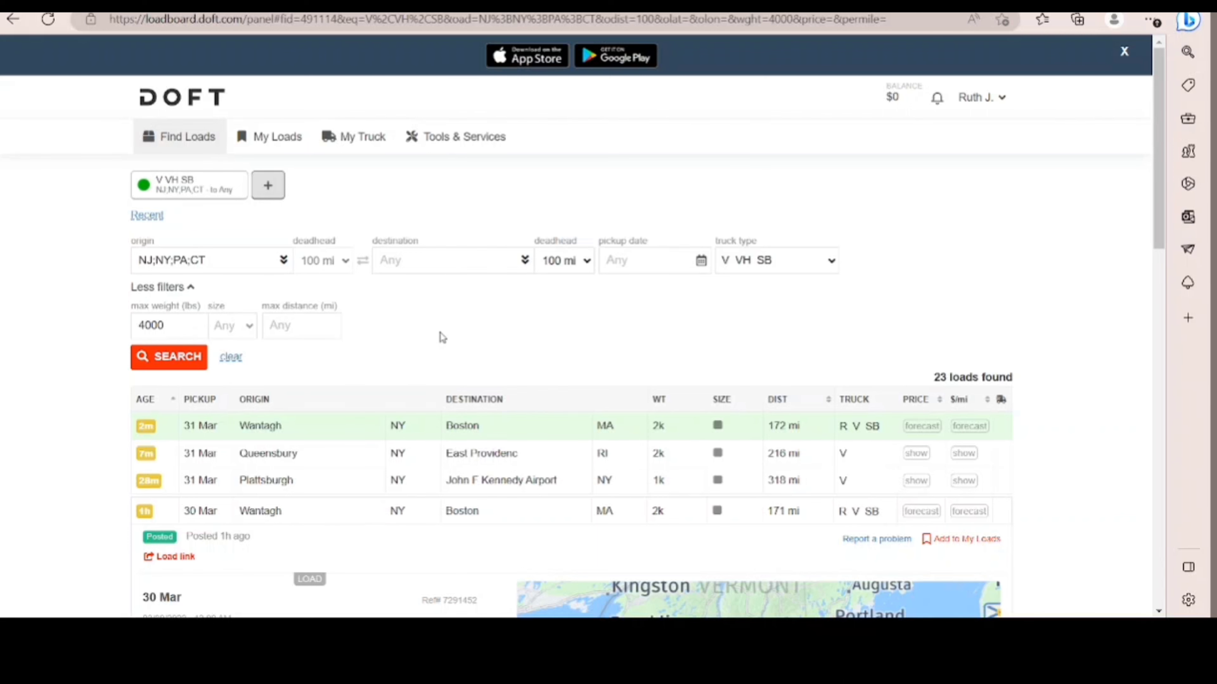
scroll(443, 337, "down", 1)
scroll(443, 332, "down", 1)
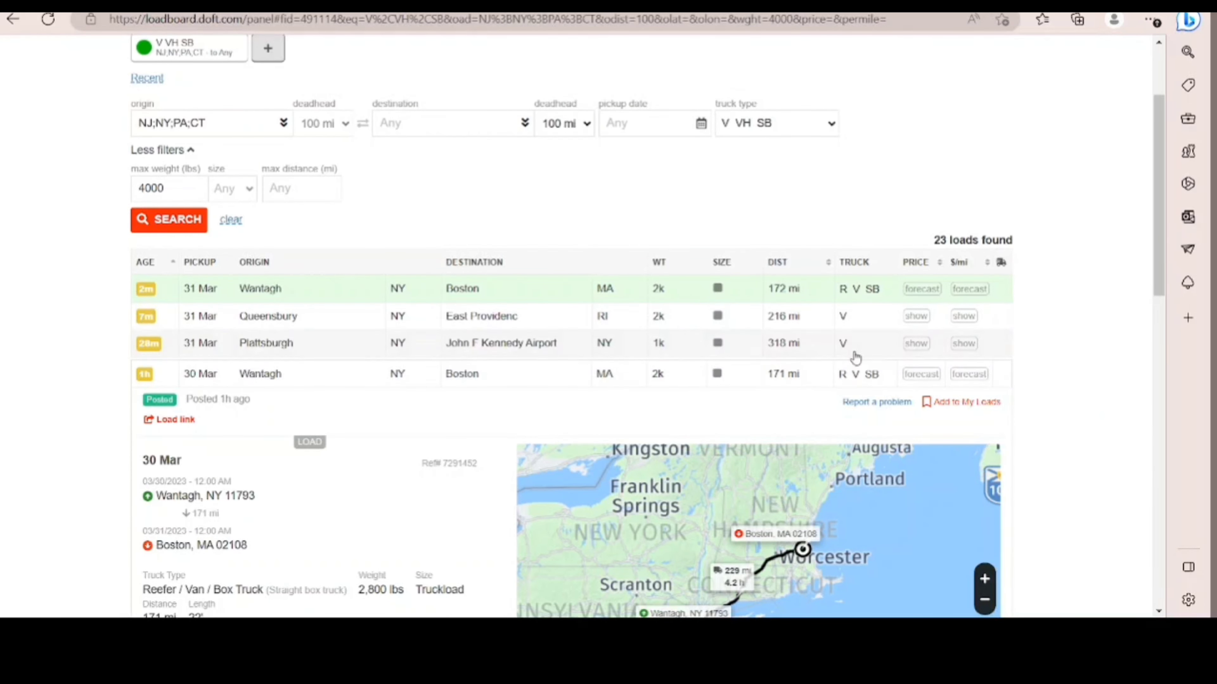
left_click(867, 380)
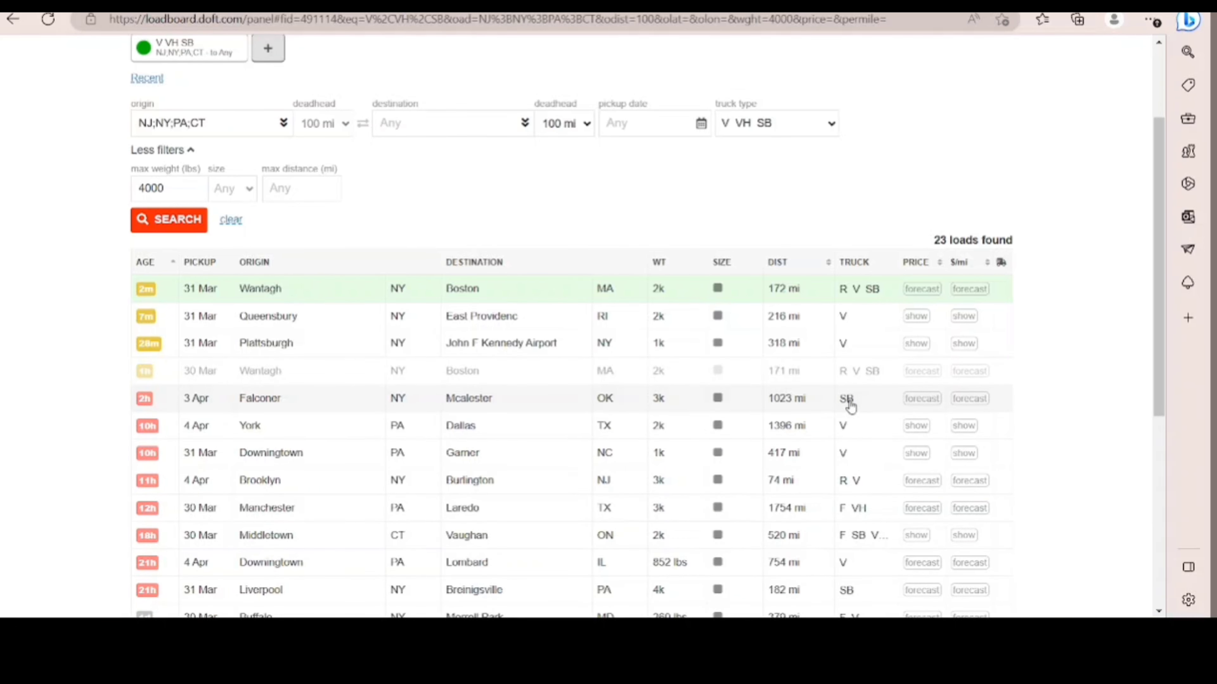
left_click(861, 378)
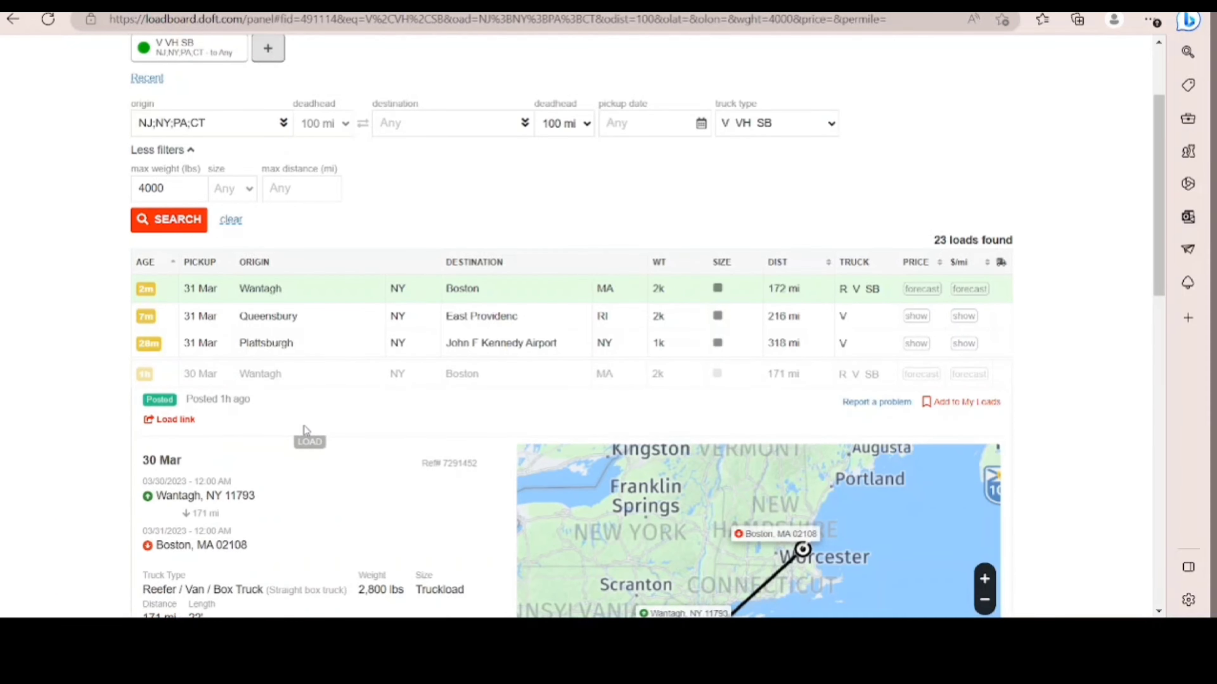
scroll(306, 430, "down", 3)
scroll(306, 430, "down", 1)
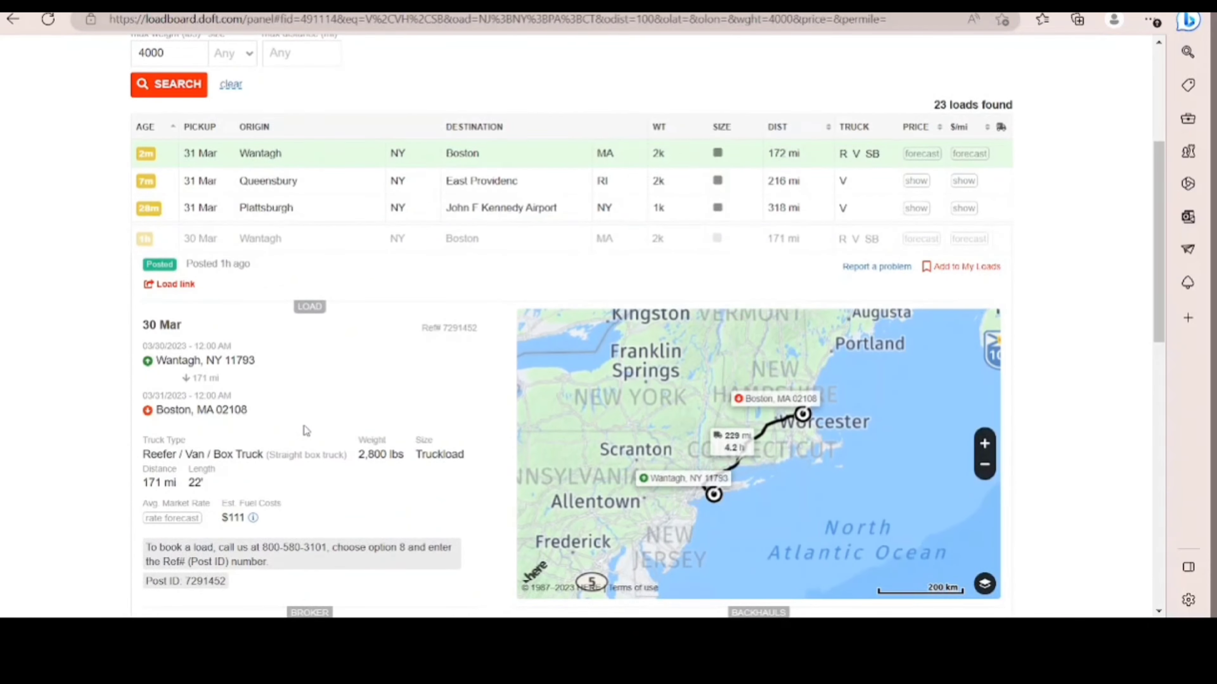
scroll(306, 430, "down", 1)
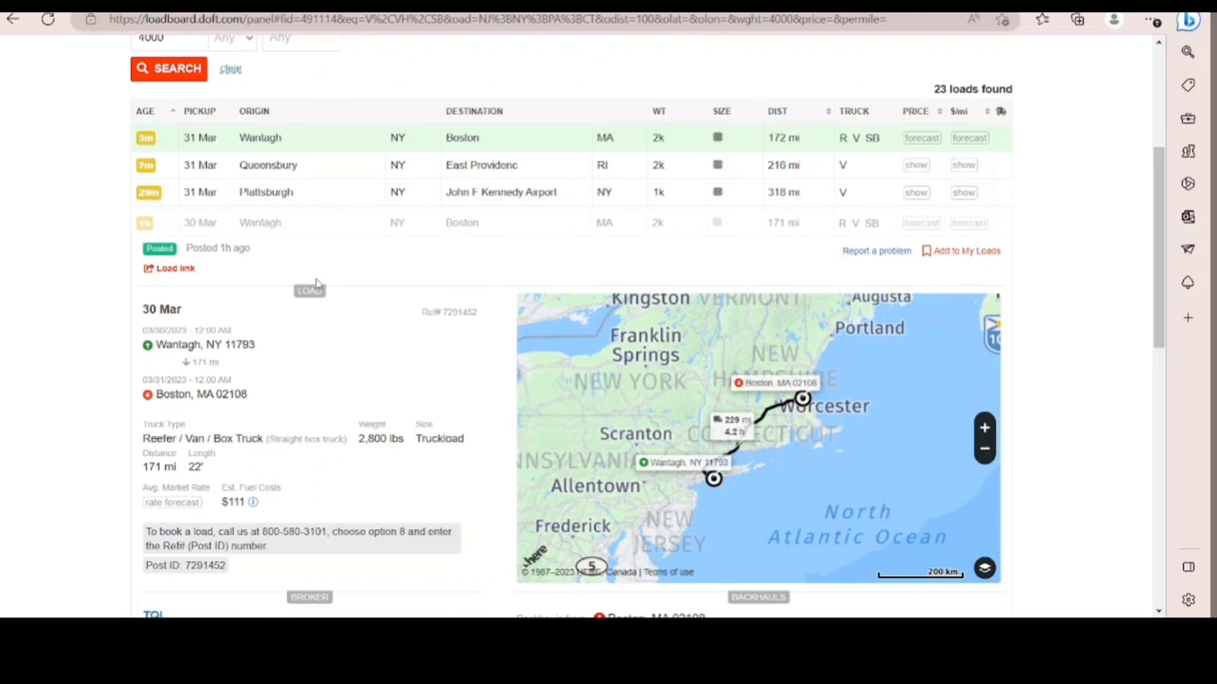
Collapse the Wantagh–Boston load, then view and collapse the Falconer–Mcalester load details.
left_click(162, 228)
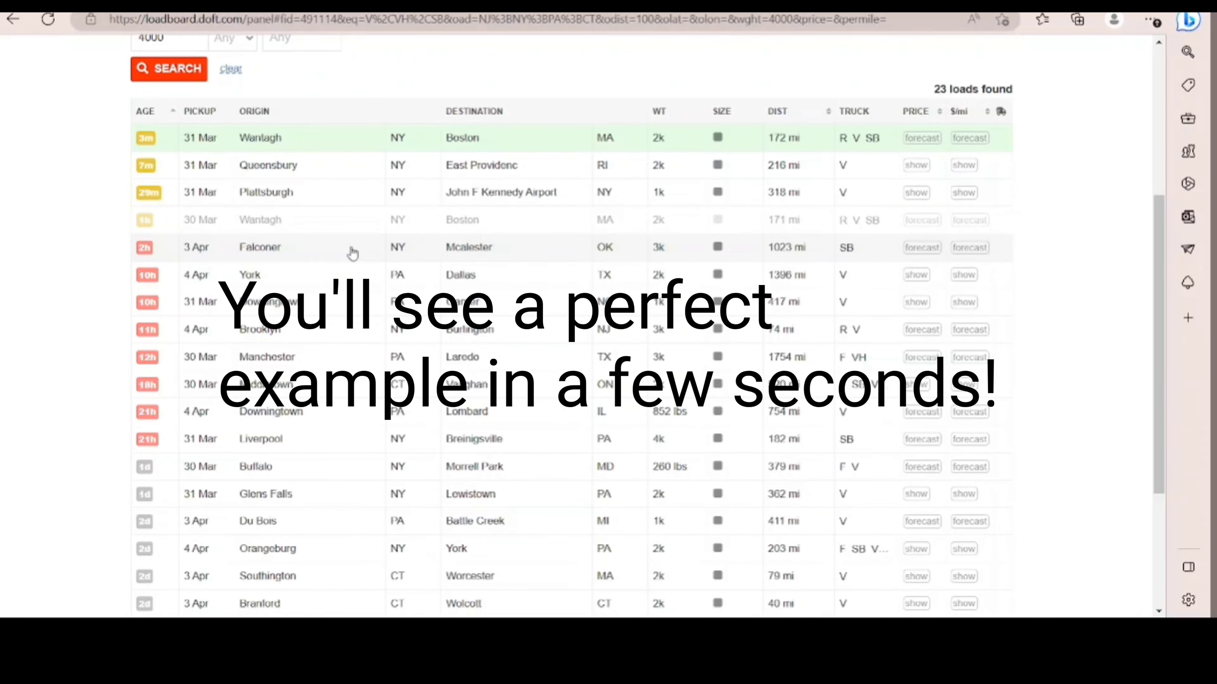
left_click(229, 255)
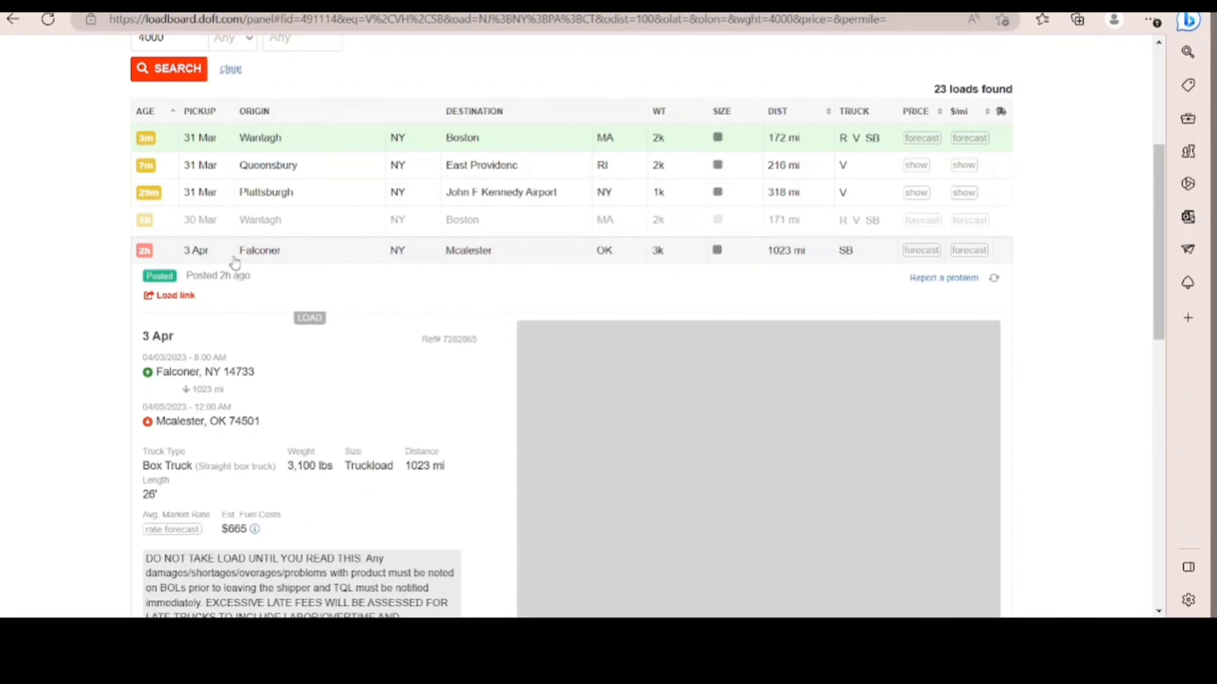
scroll(275, 329, "down", 2)
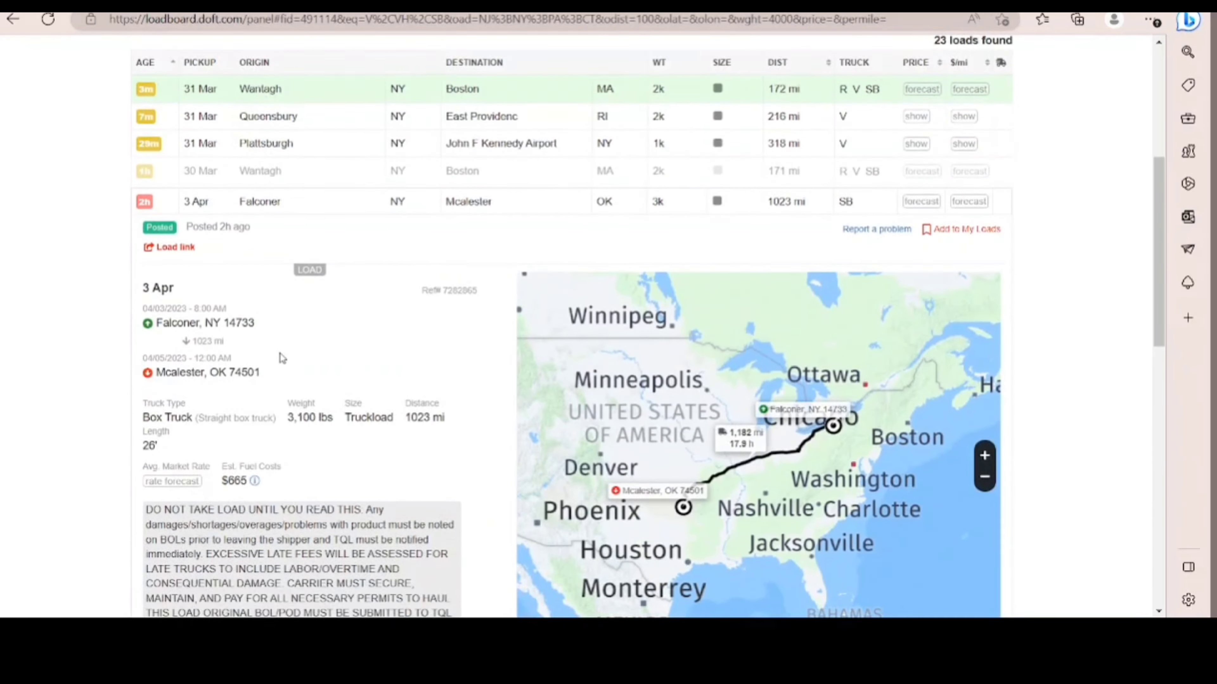
scroll(289, 350, "down", 2)
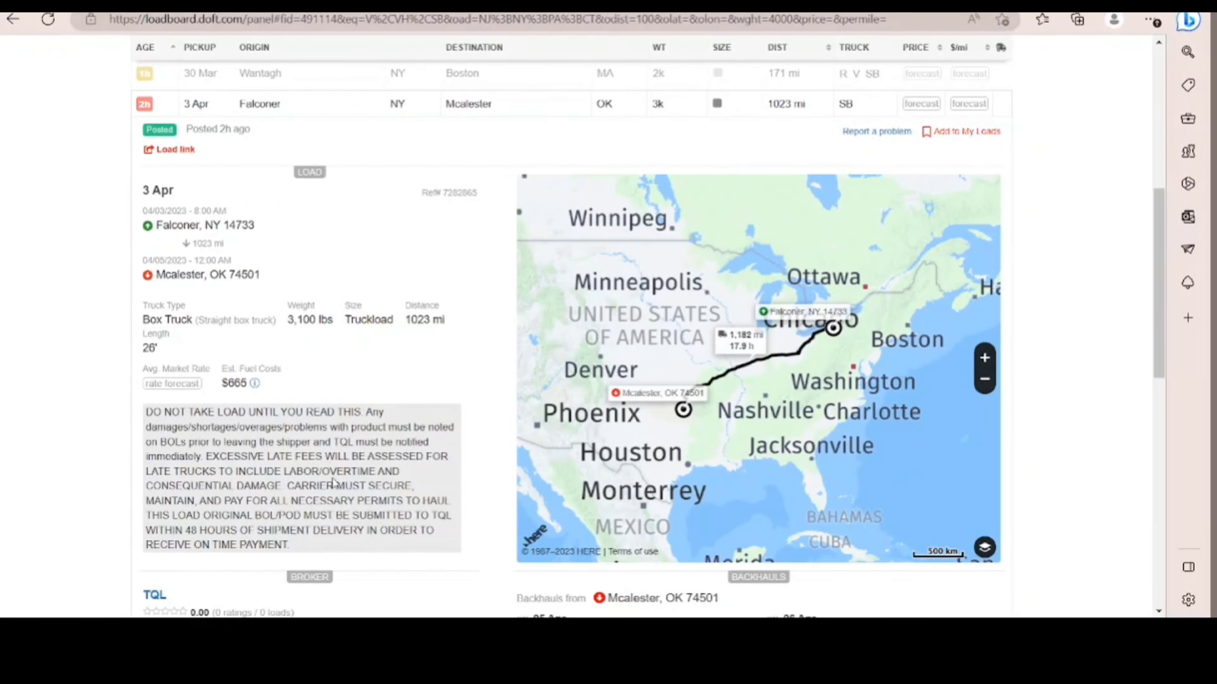
scroll(334, 481, "down", 1)
scroll(334, 481, "up", 2)
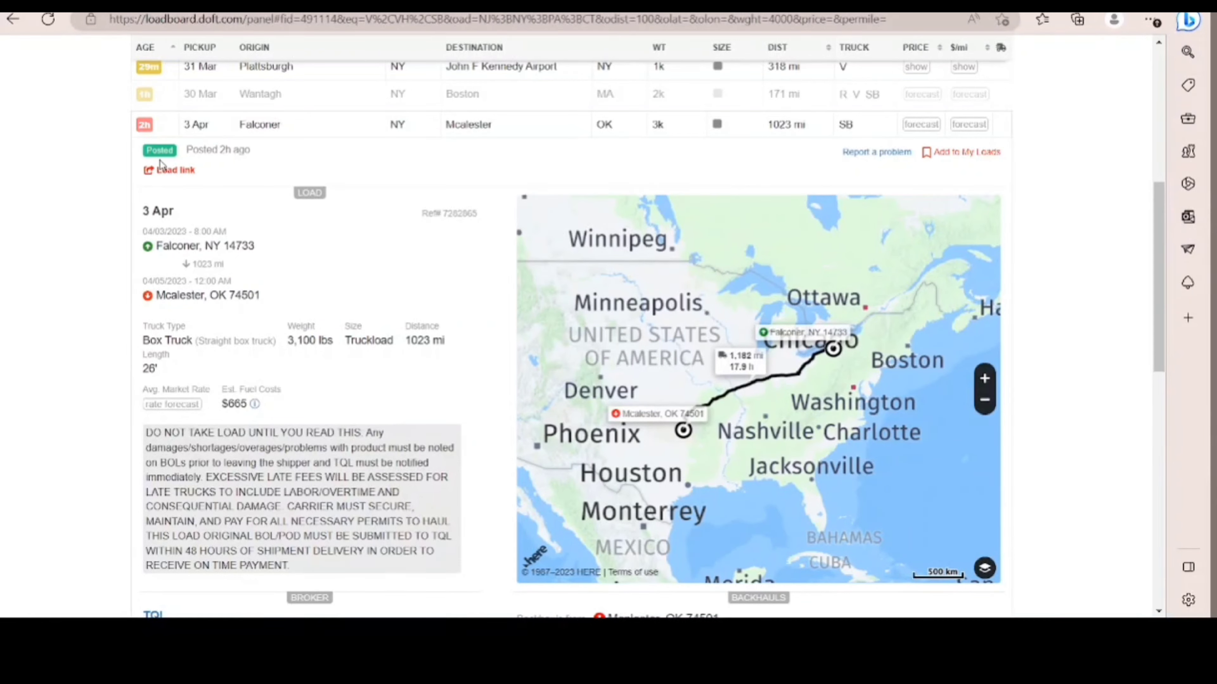
scroll(657, 171, "up", 4)
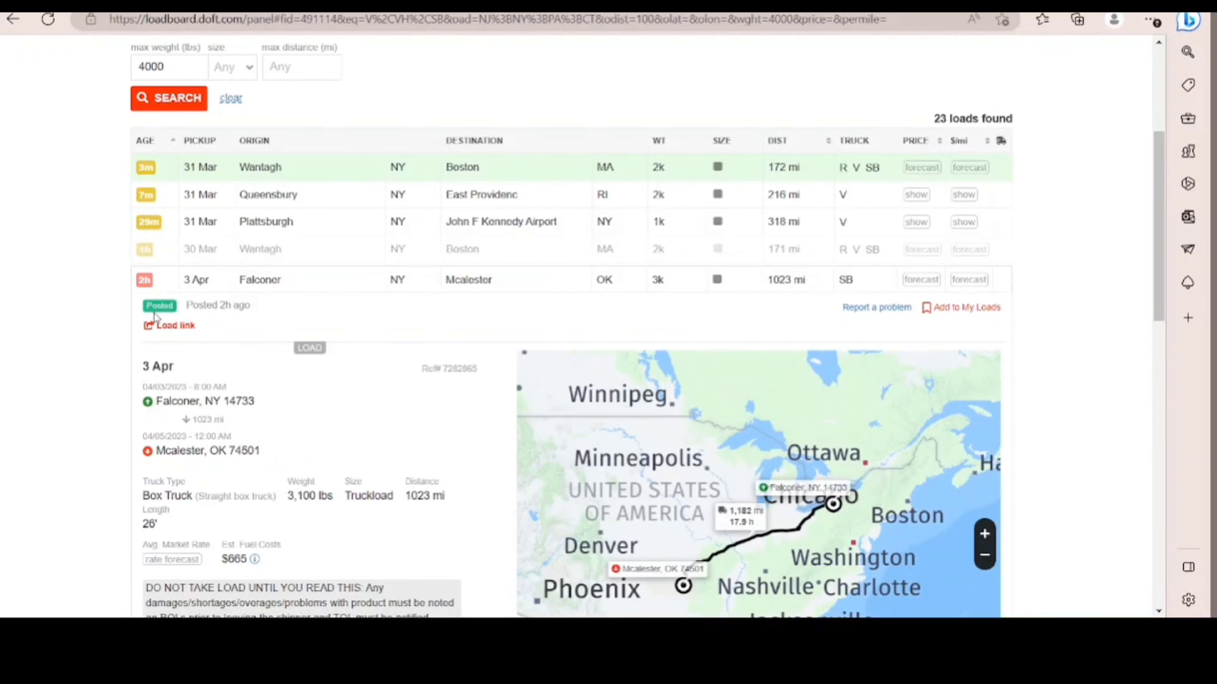
left_click(279, 282)
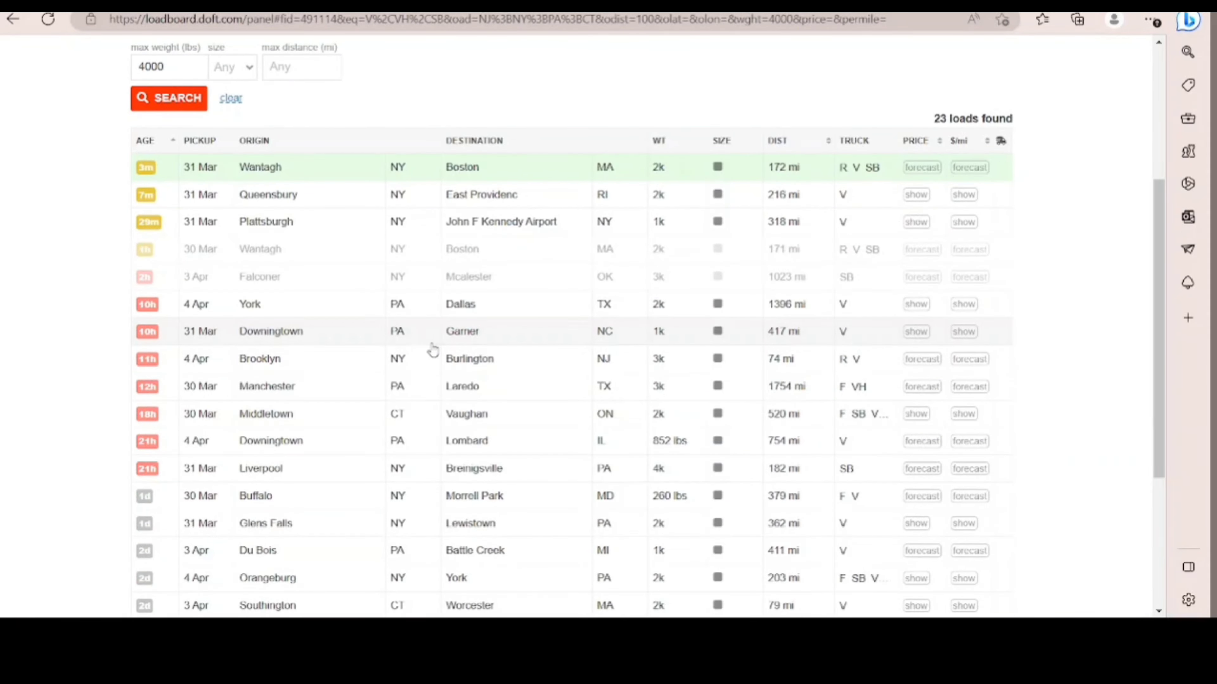
Expand the Buffalo–Morrell Park load to see broker Logistic Dynamics' phone and email.
scroll(433, 351, "down", 5)
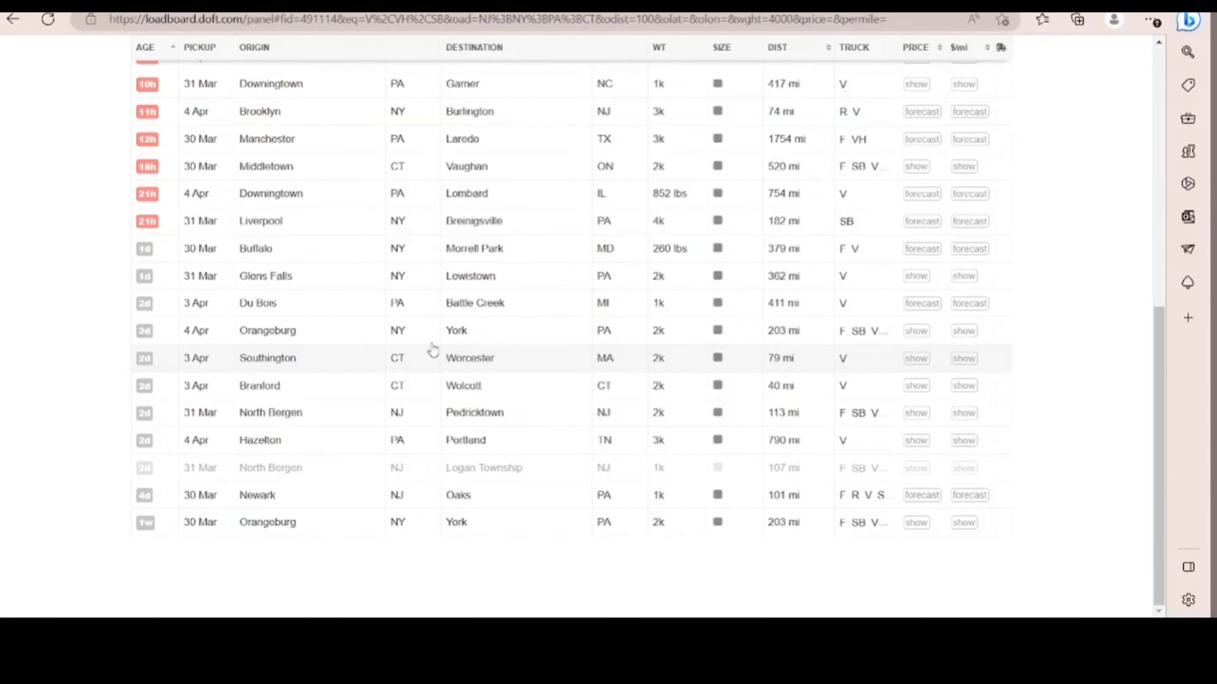
scroll(432, 350, "up", 3)
scroll(432, 350, "down", 3)
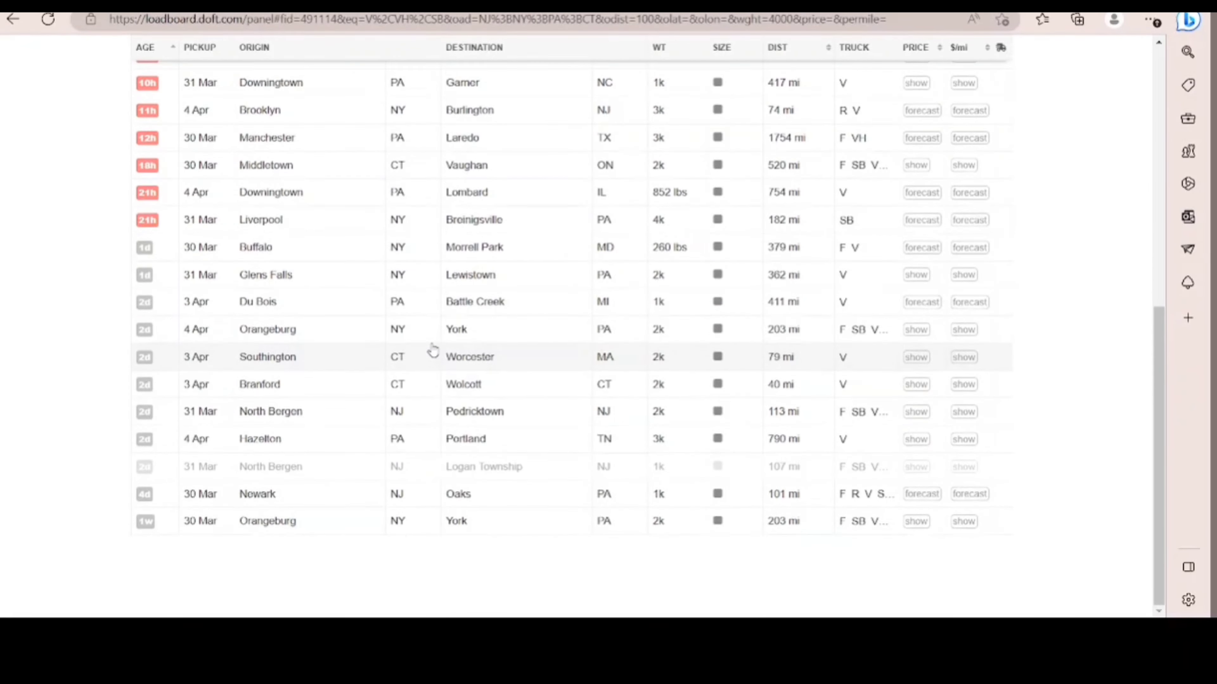
scroll(432, 351, "up", 1)
scroll(432, 350, "down", 1)
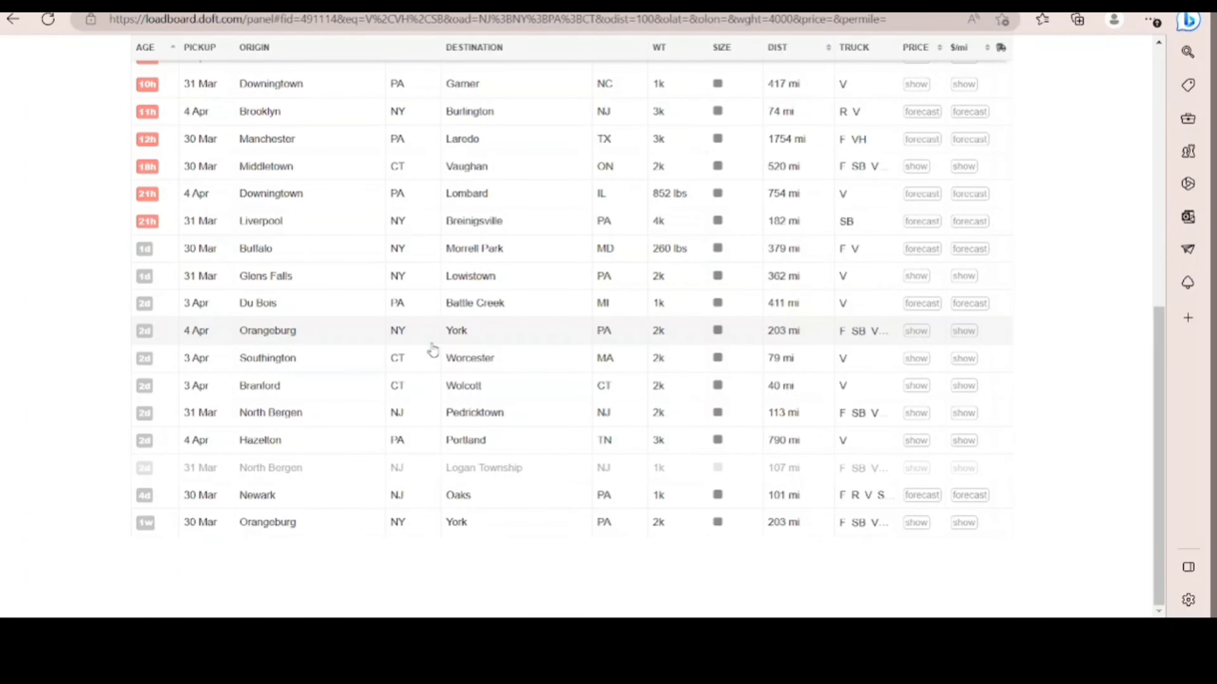
scroll(433, 350, "up", 2)
left_click(321, 326)
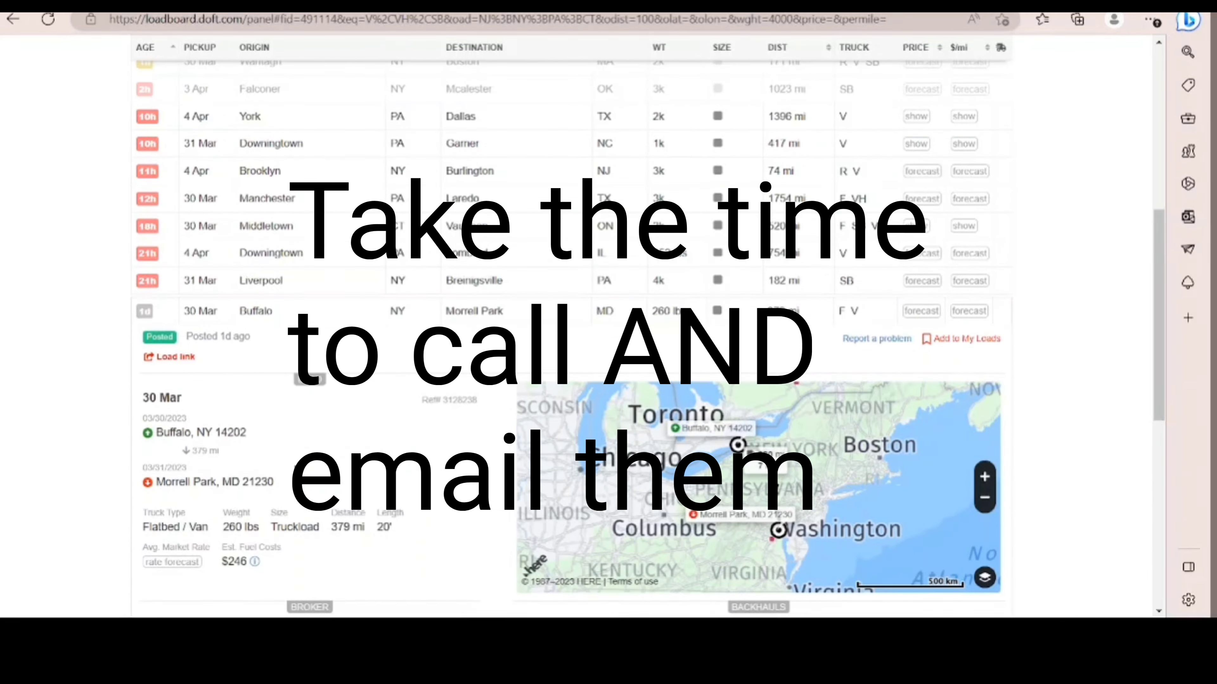
scroll(183, 325, "down", 6)
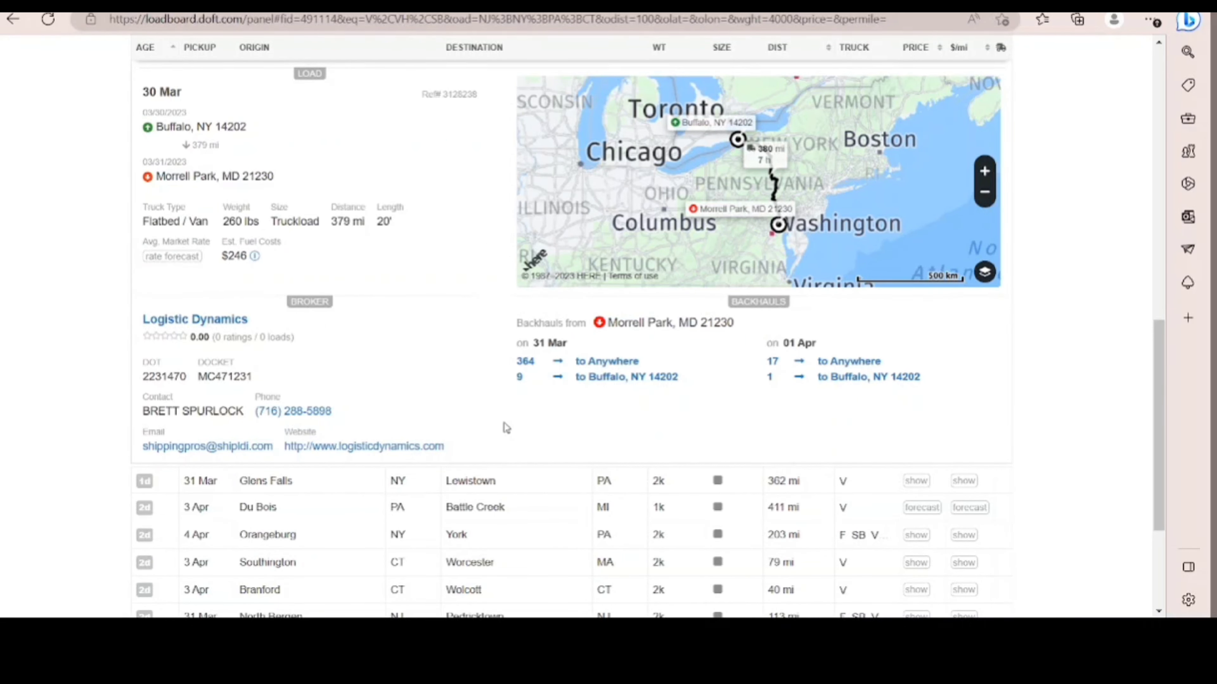
scroll(506, 428, "up", 15)
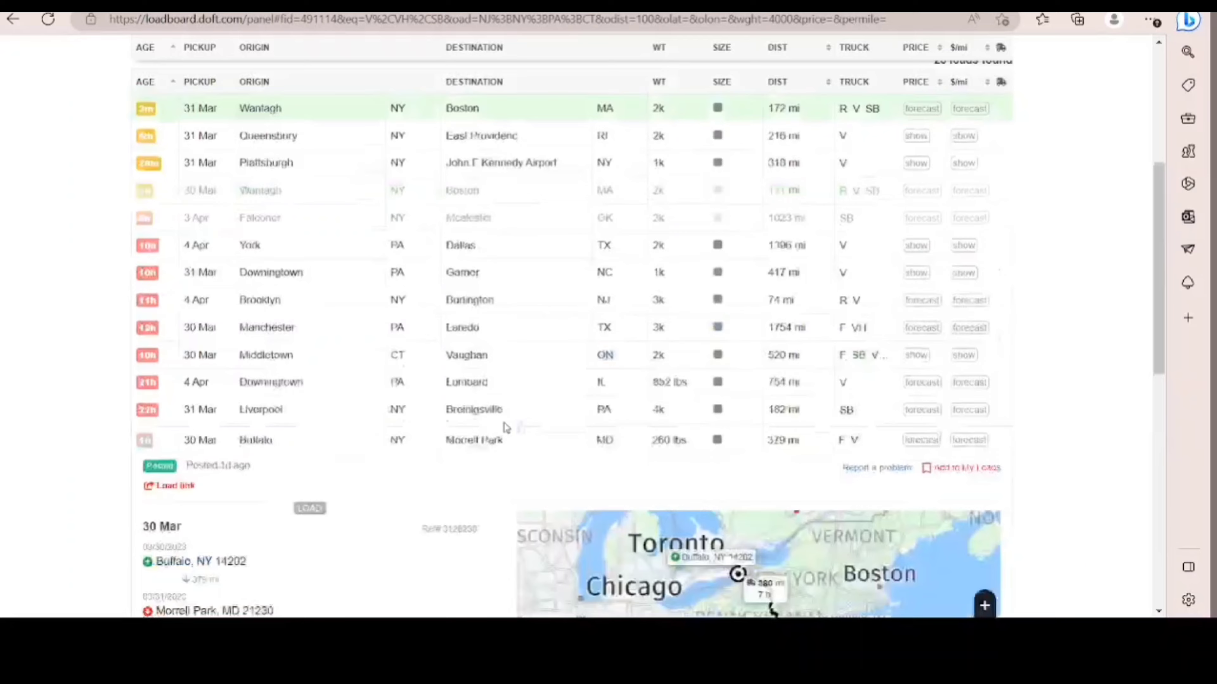
Limit the search to a 150 mi maximum distance, returning 6 loads.
left_click(312, 315)
type("1")
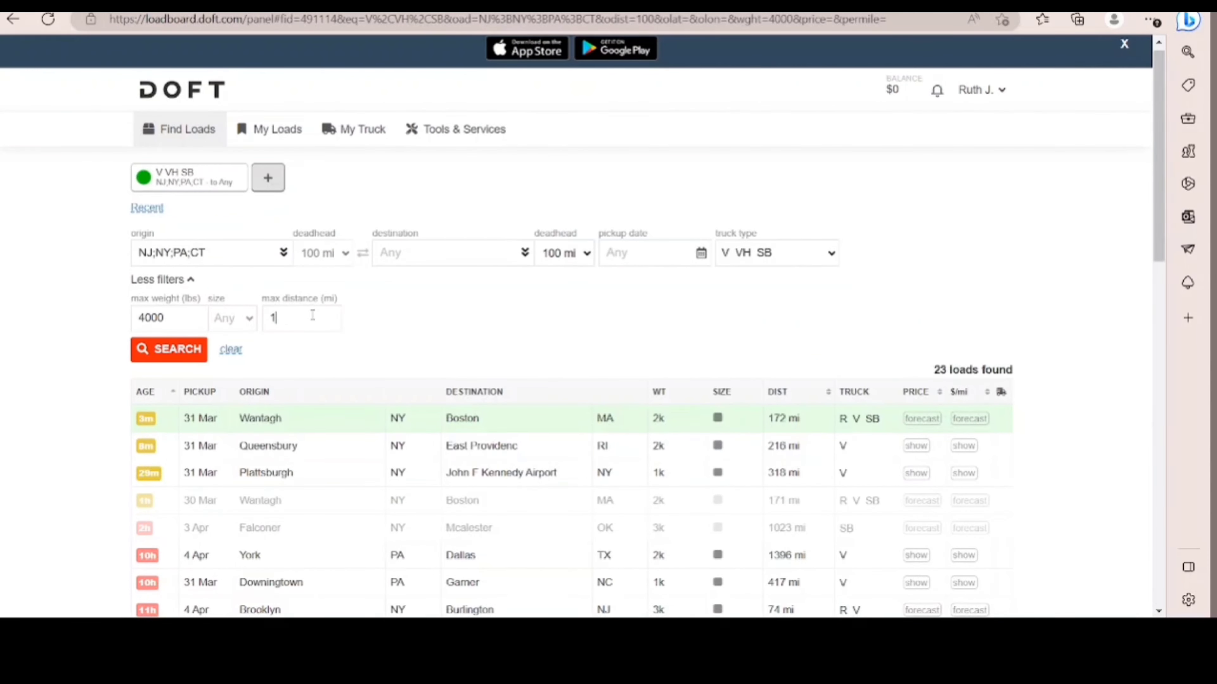
type("50")
key("Return")
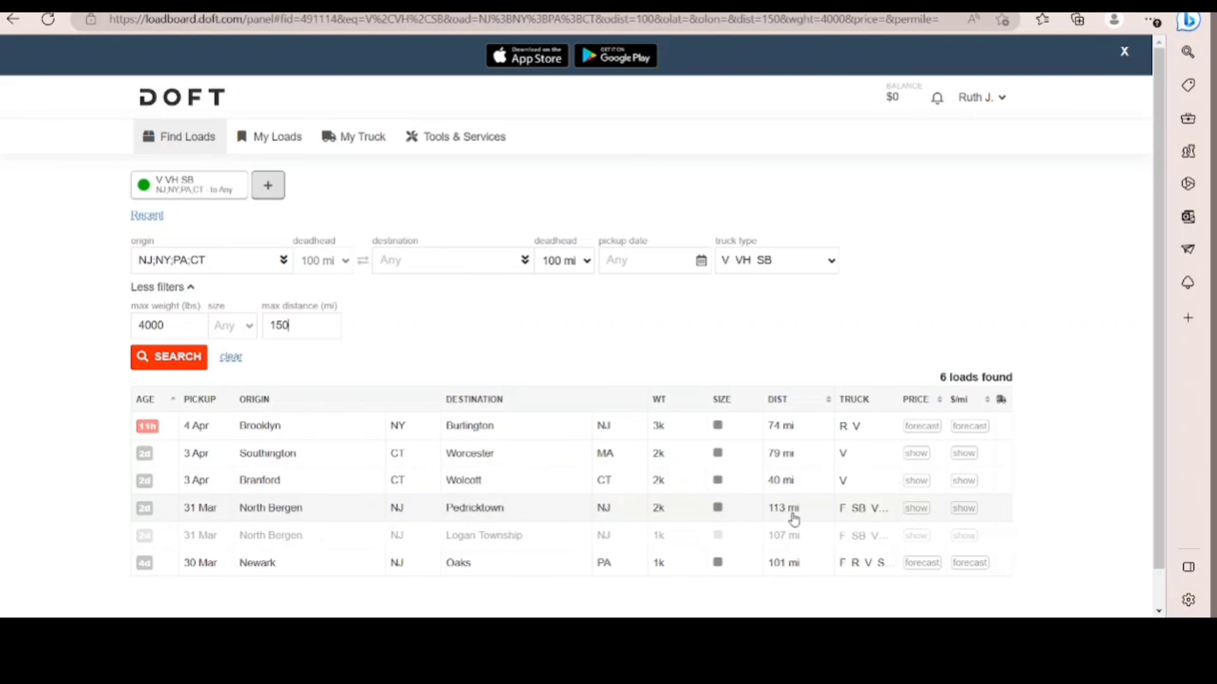
Expand the North Bergen–Pedricktown load (113 mi) and check the truck type filter without changes.
left_click(335, 513)
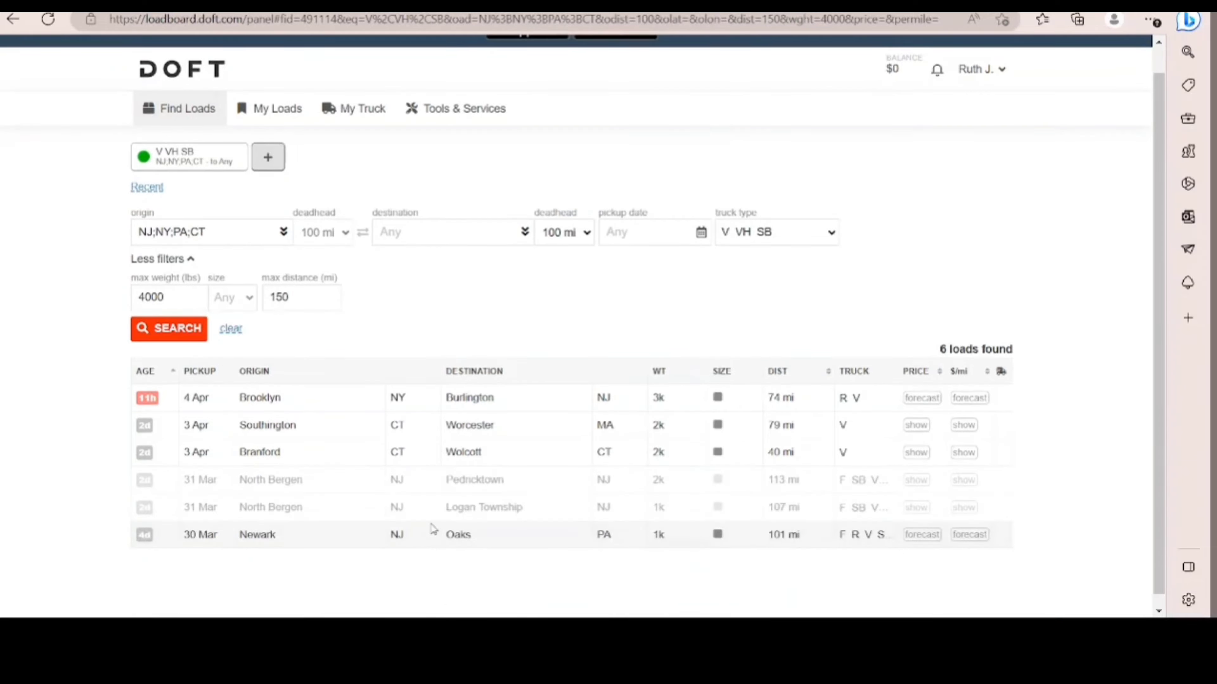
left_click(326, 509)
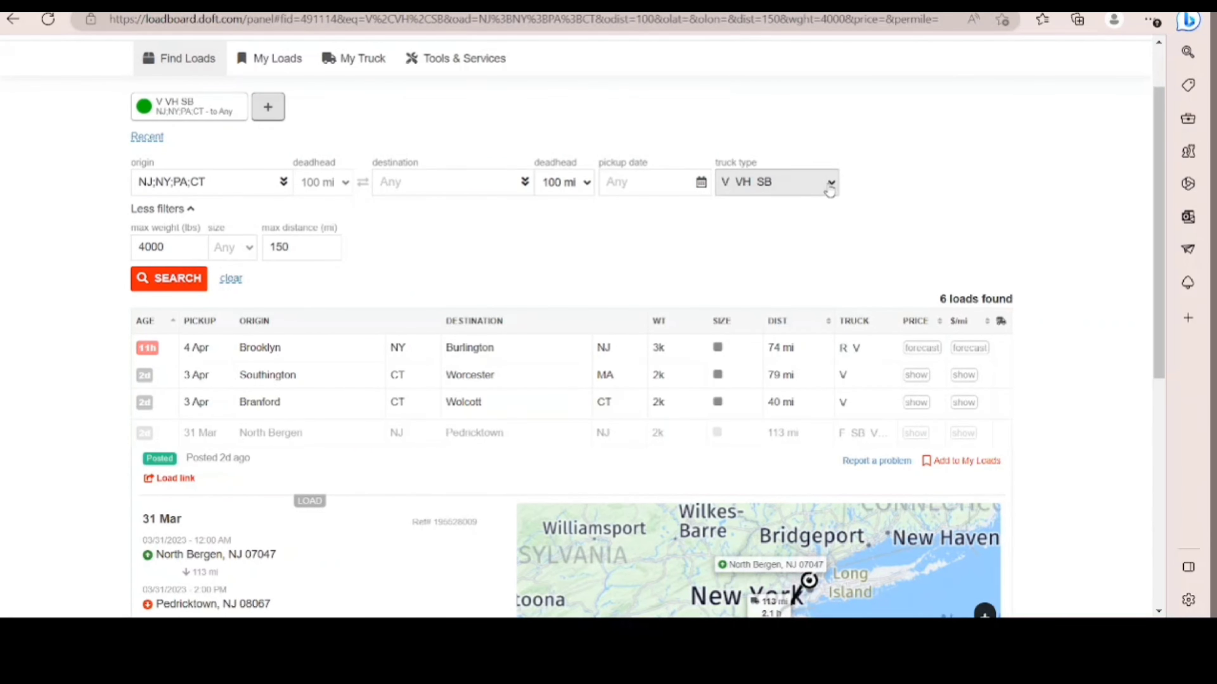
left_click(826, 188)
left_click(948, 222)
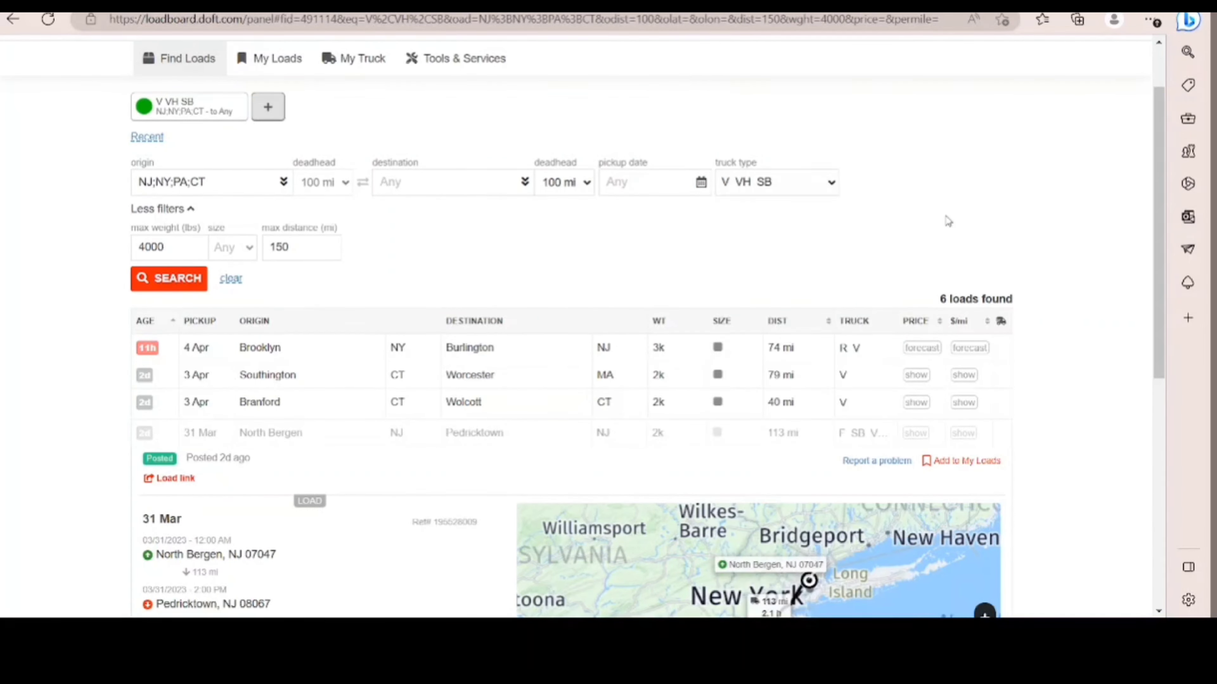
Read the North Bergen–Pedricktown details: 2,721 lbs, $73 fuel, broker Ally Logistics' phone and email.
scroll(517, 412, "down", 5)
scroll(517, 412, "down", 1)
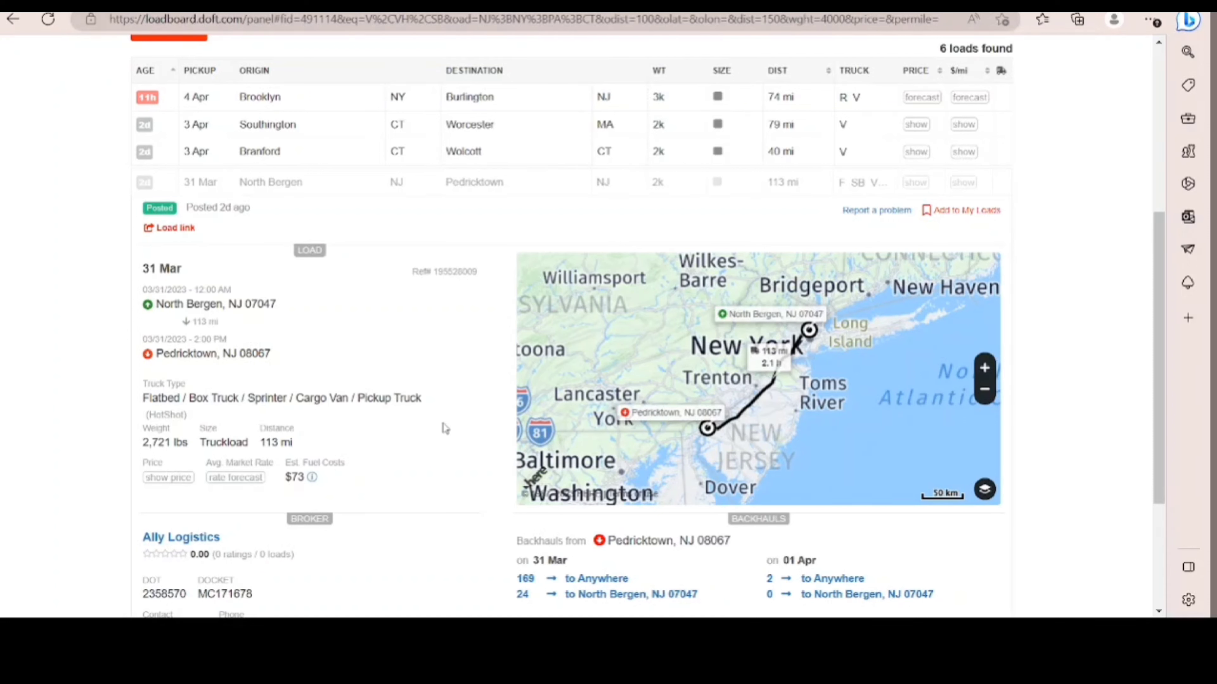
scroll(445, 428, "up", 6)
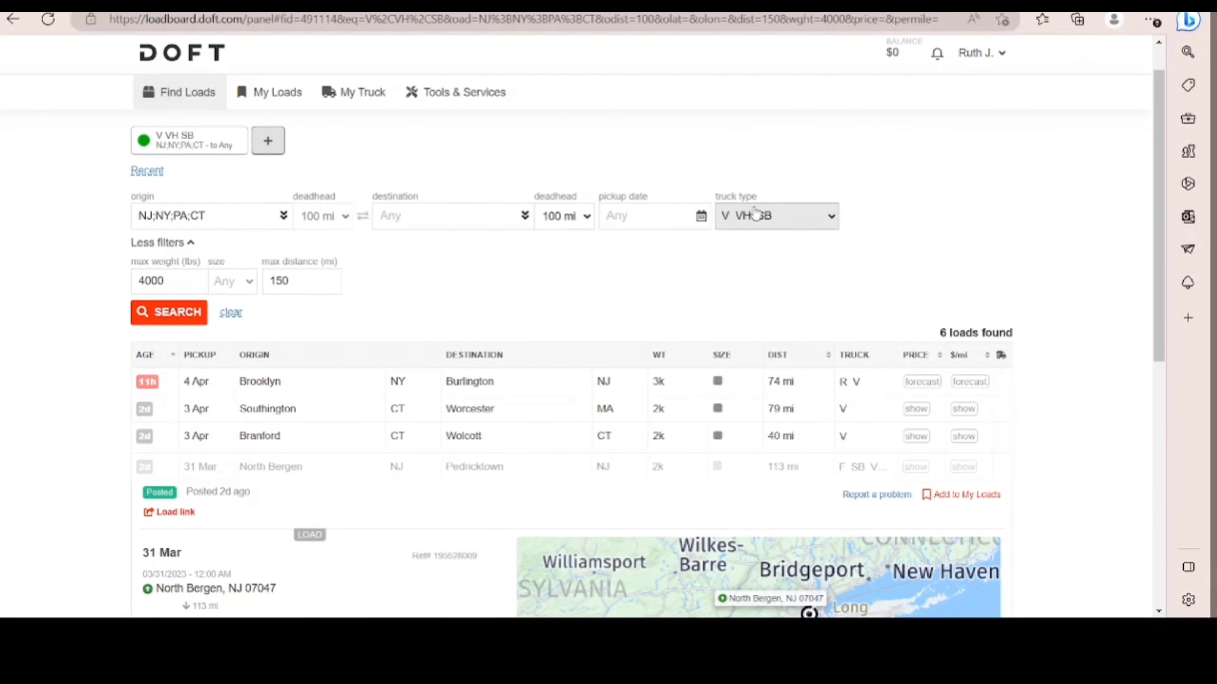
scroll(502, 435, "down", 1)
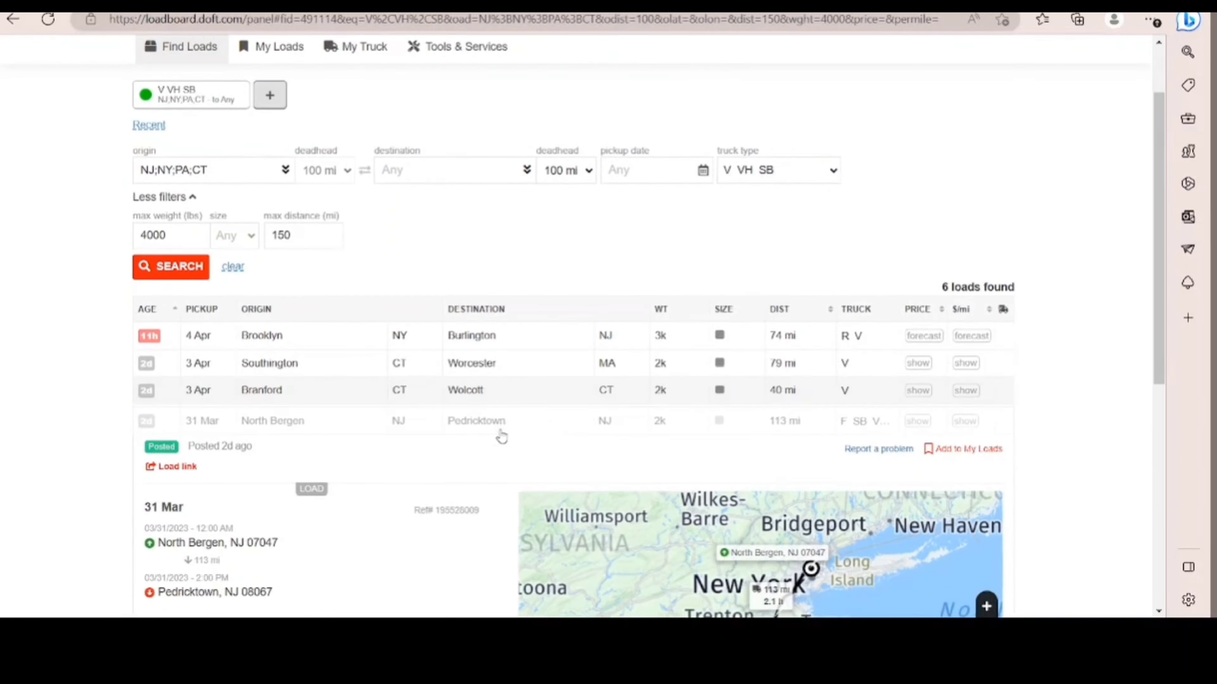
scroll(502, 435, "down", 6)
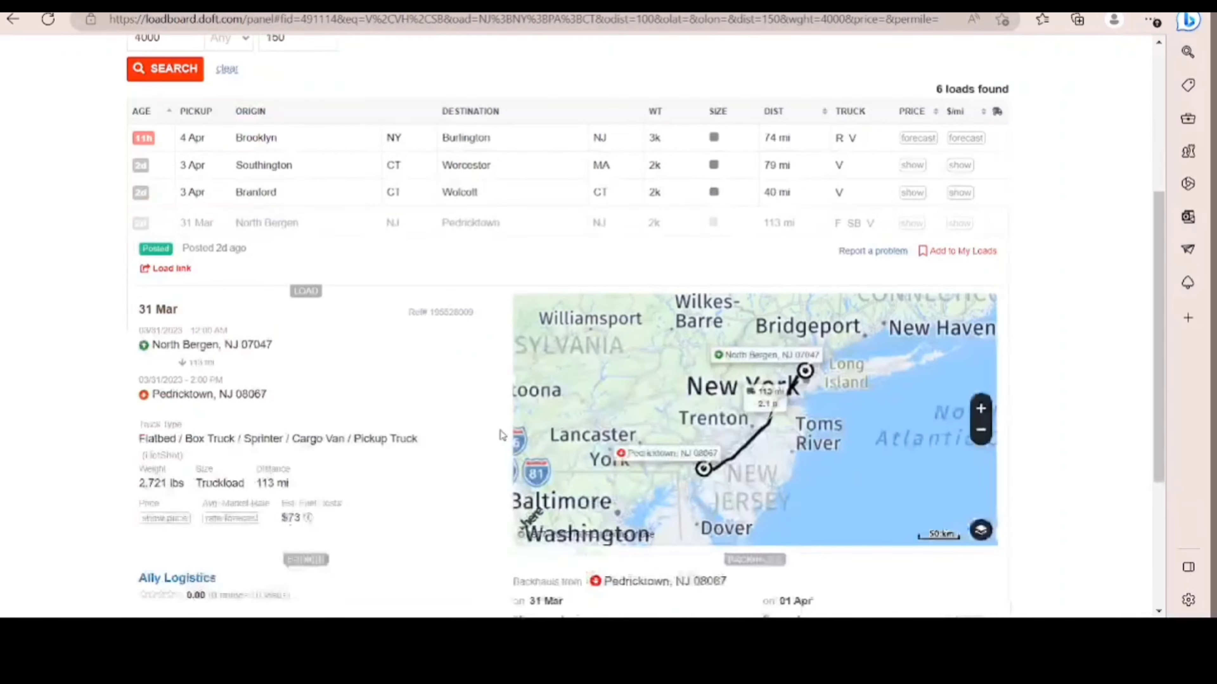
scroll(501, 435, "down", 1)
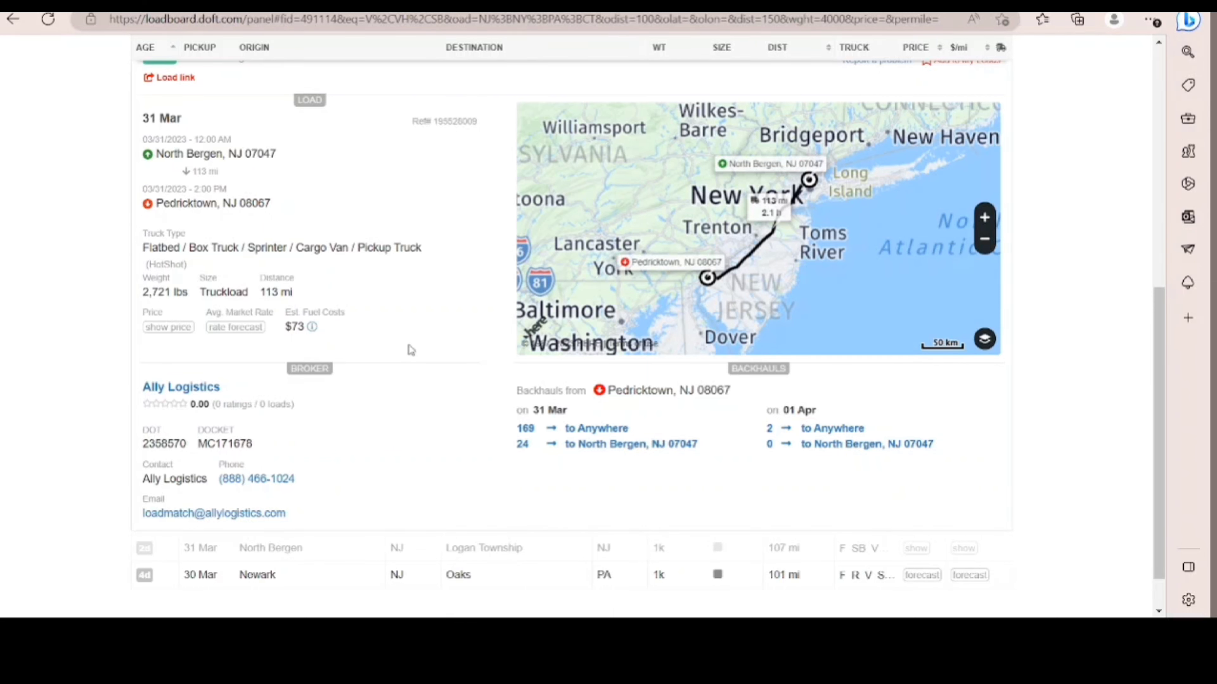
Return to the top to see the refreshed 10 results, led by the 31 Mar Easton–Trenton 66 mi load.
scroll(331, 470, "down", 1)
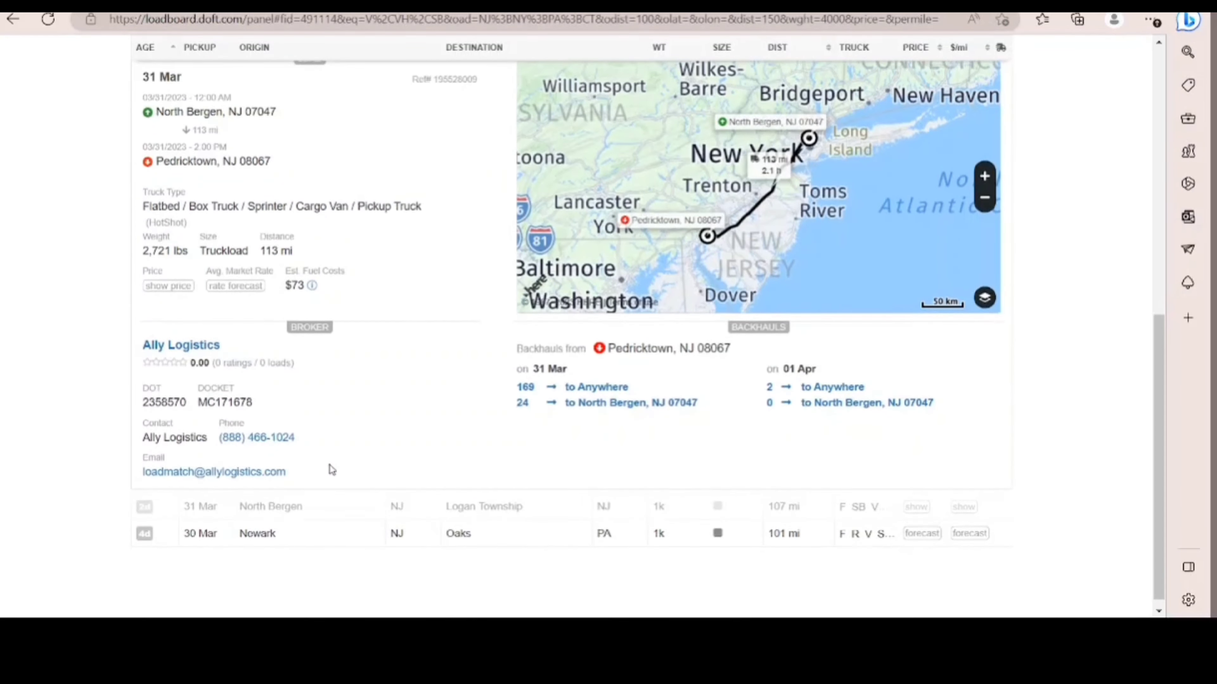
scroll(331, 470, "up", 1)
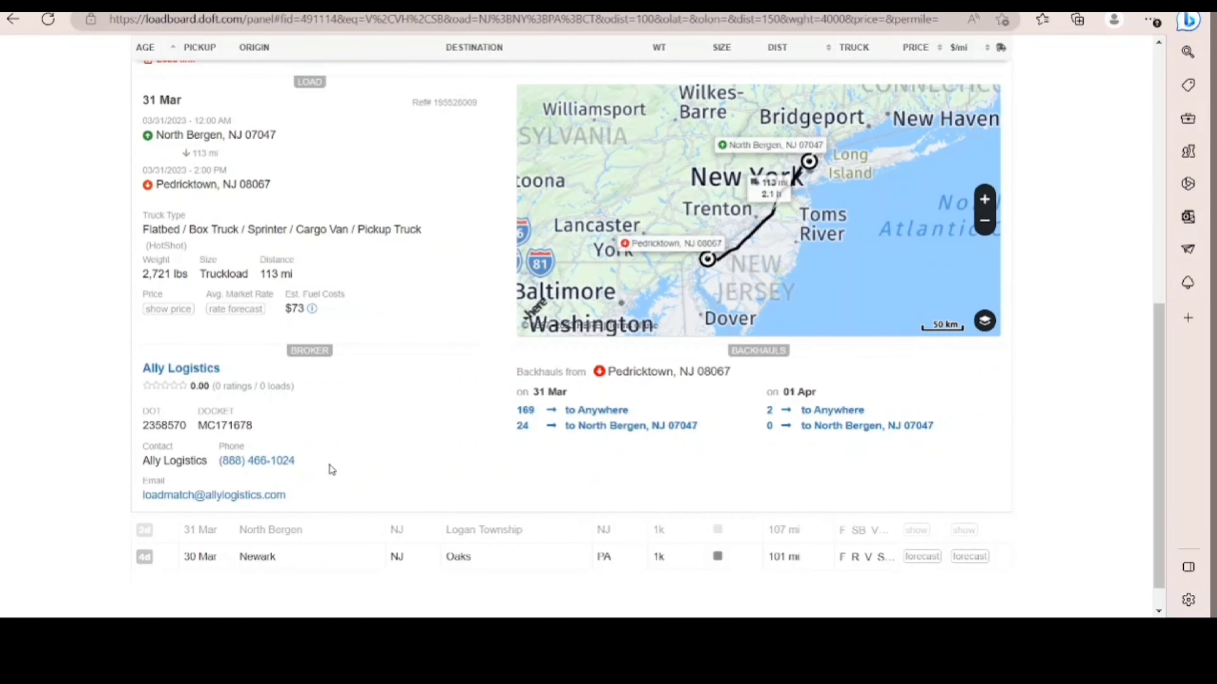
scroll(330, 470, "up", 1)
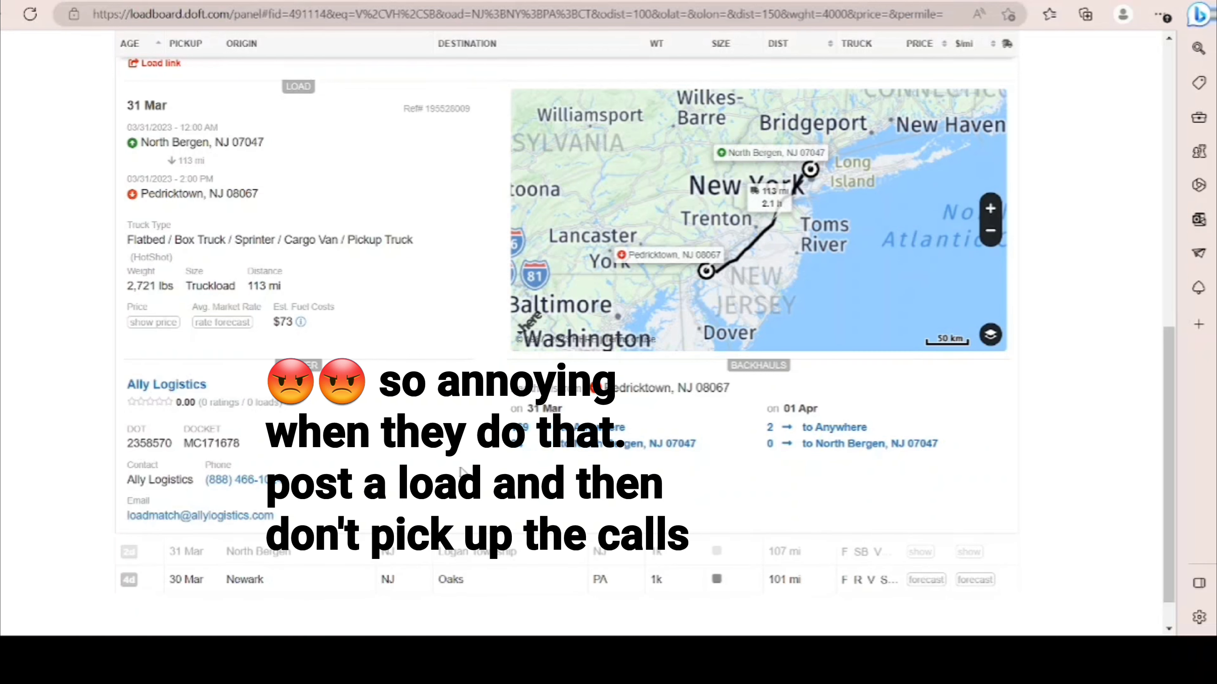
scroll(460, 468, "down", 1)
scroll(460, 468, "up", 8)
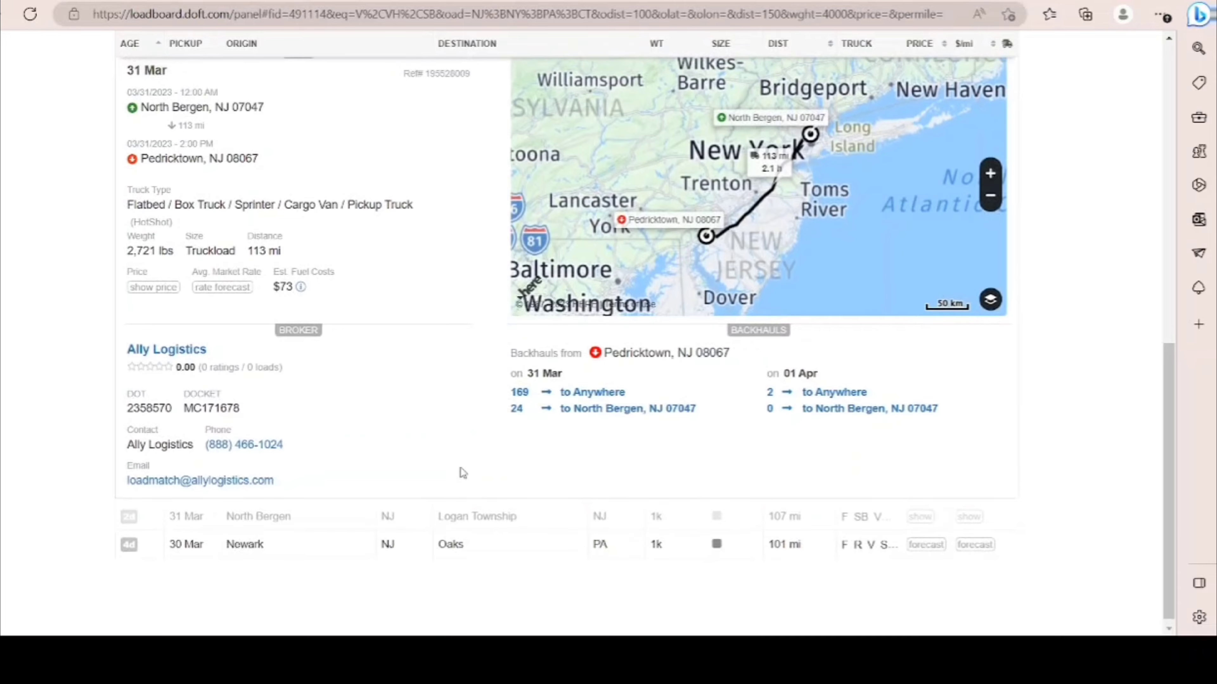
scroll(459, 467, "up", 6)
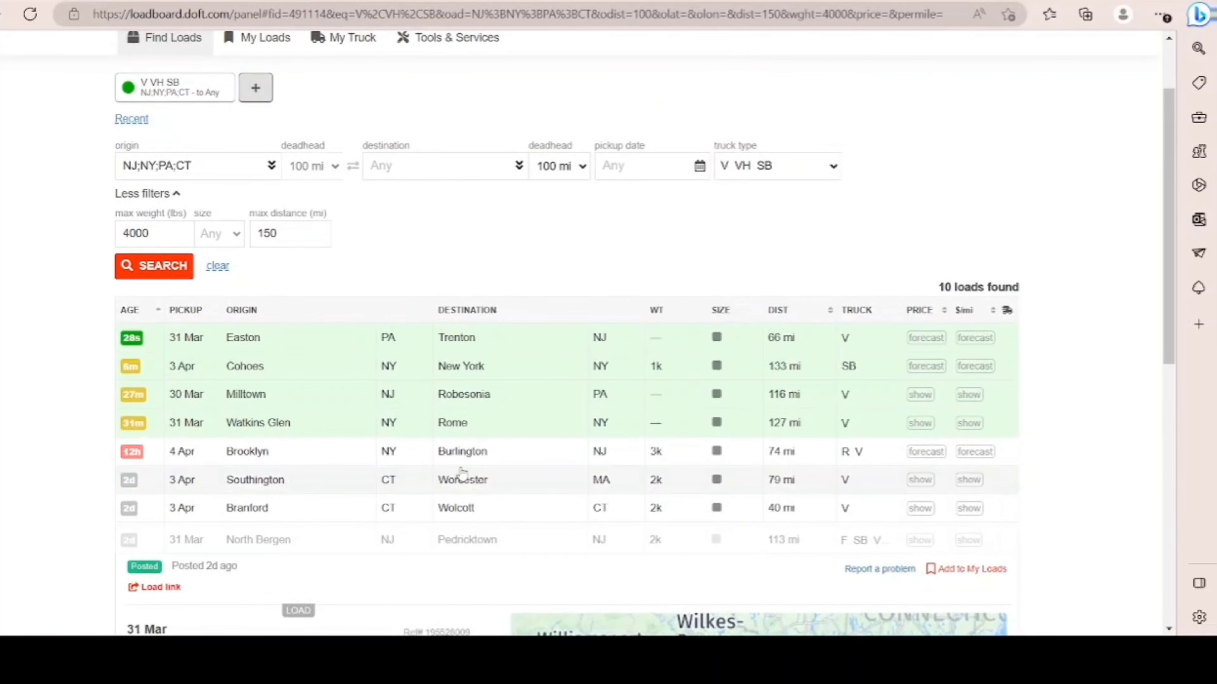